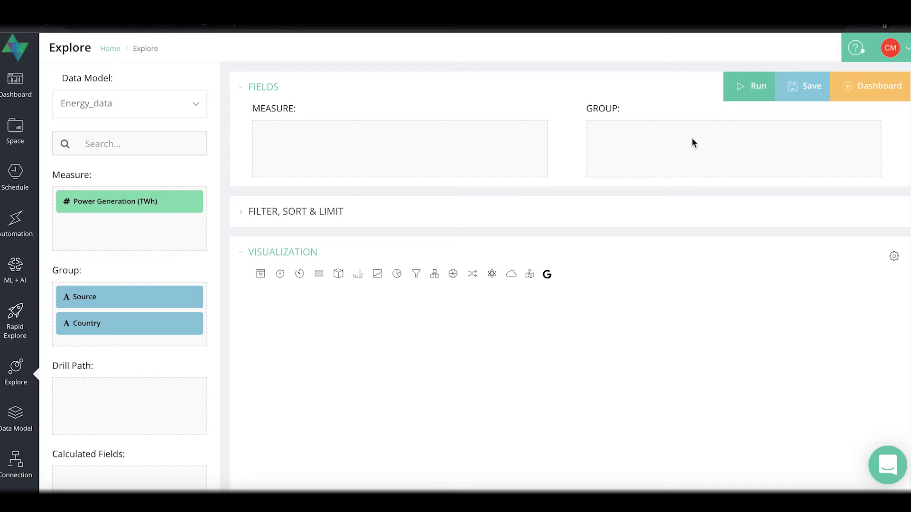
# Step: Chart summed Power Generation (TWh) grouped by Source and display it as a polar chart
pyautogui.moveTo(132, 200); pyautogui.dragTo(419, 138)
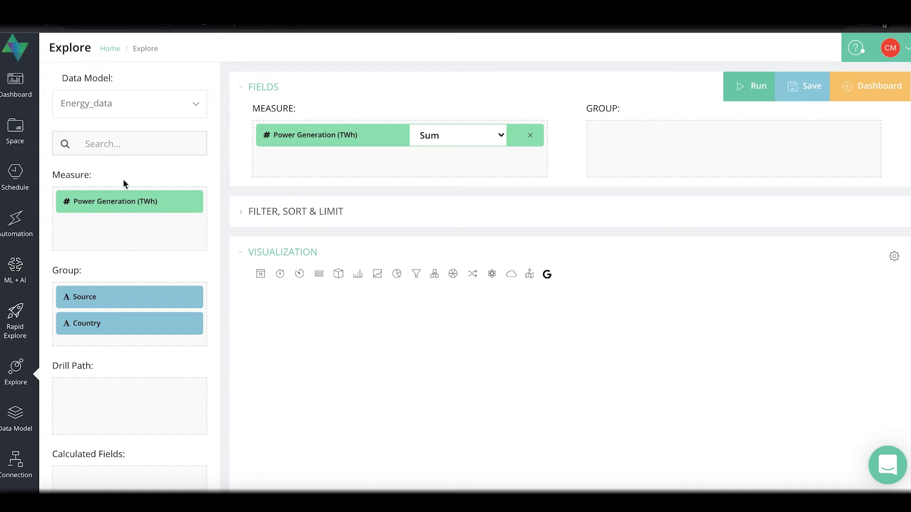
pyautogui.moveTo(85, 297); pyautogui.dragTo(691, 147)
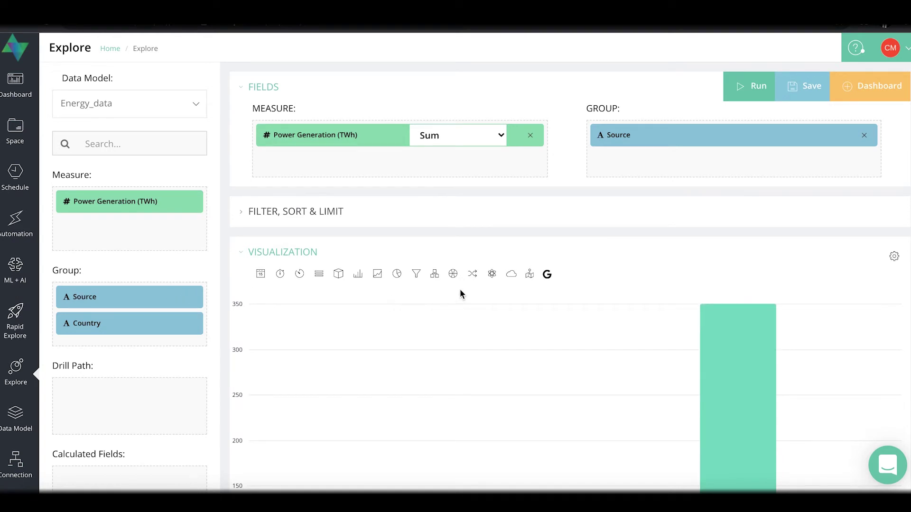
pyautogui.click(453, 275)
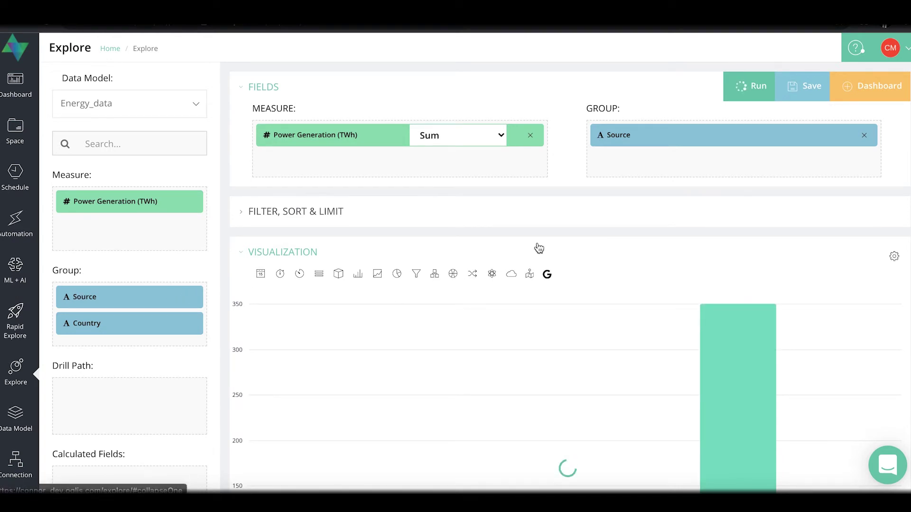
# Step: Add Country below Source in the grouping to split each source wedge into two country series
pyautogui.scroll(-3, 539, 247)
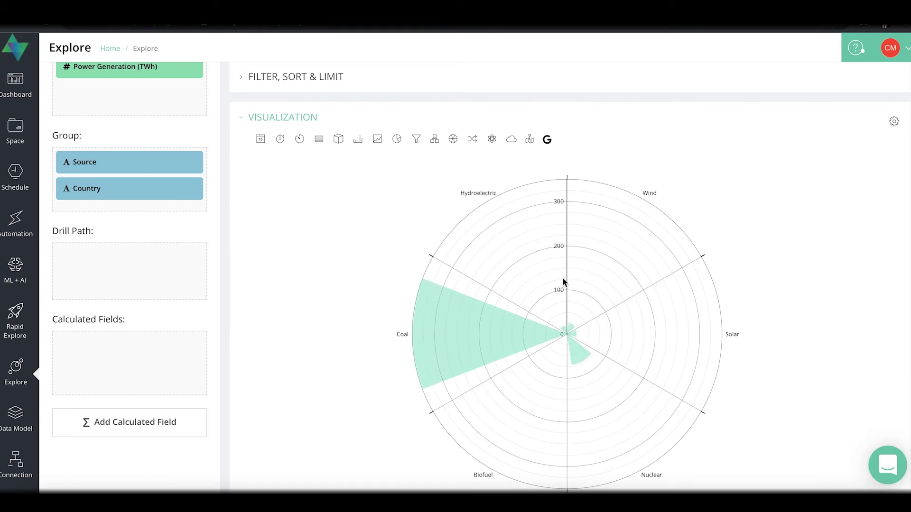
pyautogui.scroll(3, 564, 282)
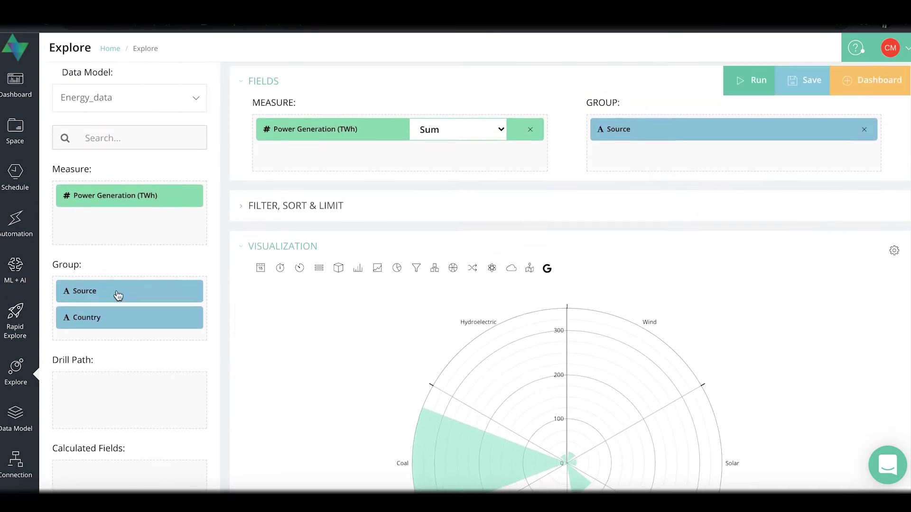
pyautogui.moveTo(79, 329); pyautogui.dragTo(611, 173)
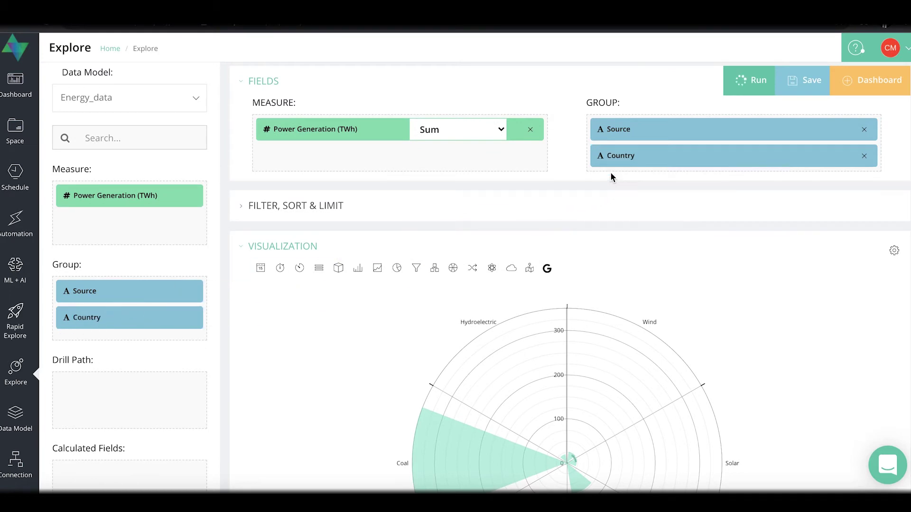
pyautogui.scroll(-2, 611, 175)
pyautogui.scroll(-1, 611, 177)
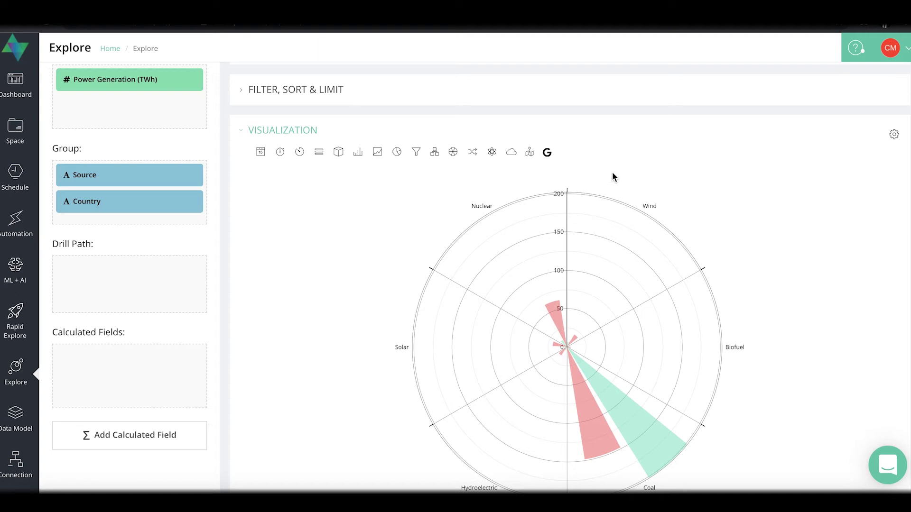
pyautogui.scroll(-1, 745, 229)
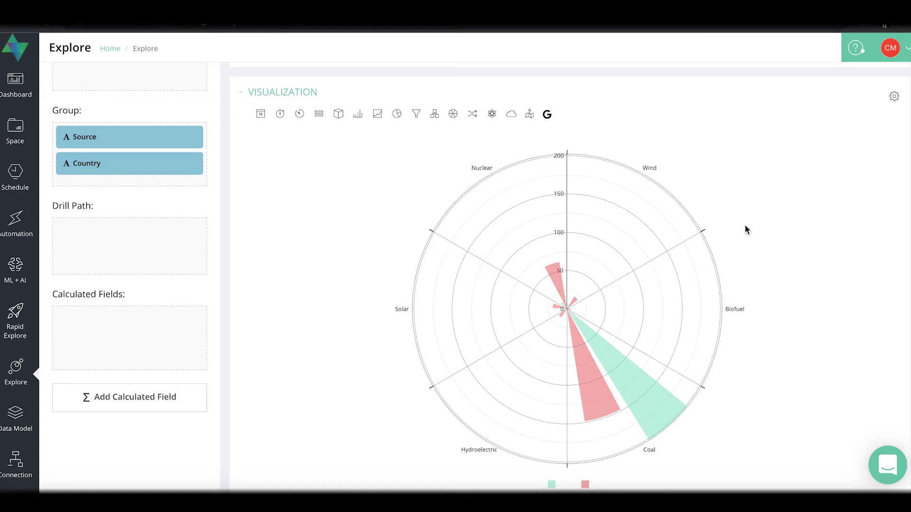
# Step: Remove Source from the grouping, rerun, and read totals: Australia 265, South Africa 227 TWh
pyautogui.scroll(4, 887, 209)
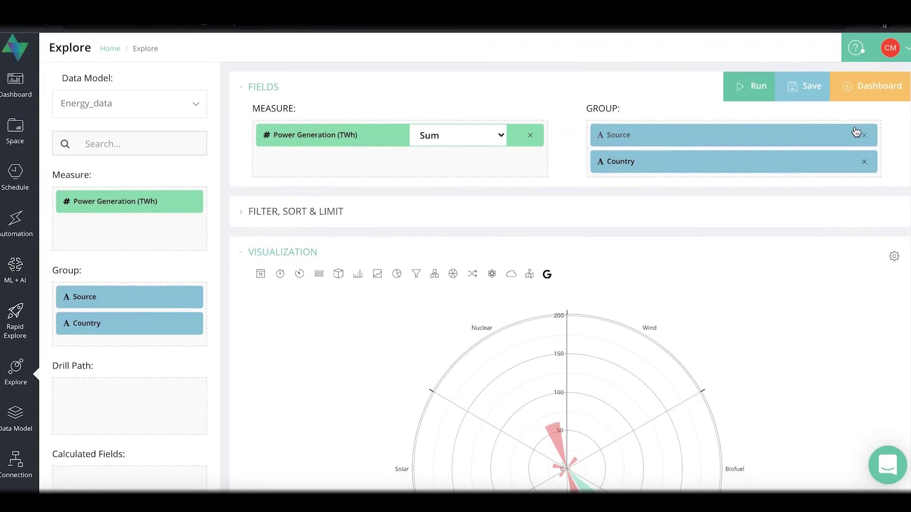
pyautogui.click(864, 135)
pyautogui.click(748, 86)
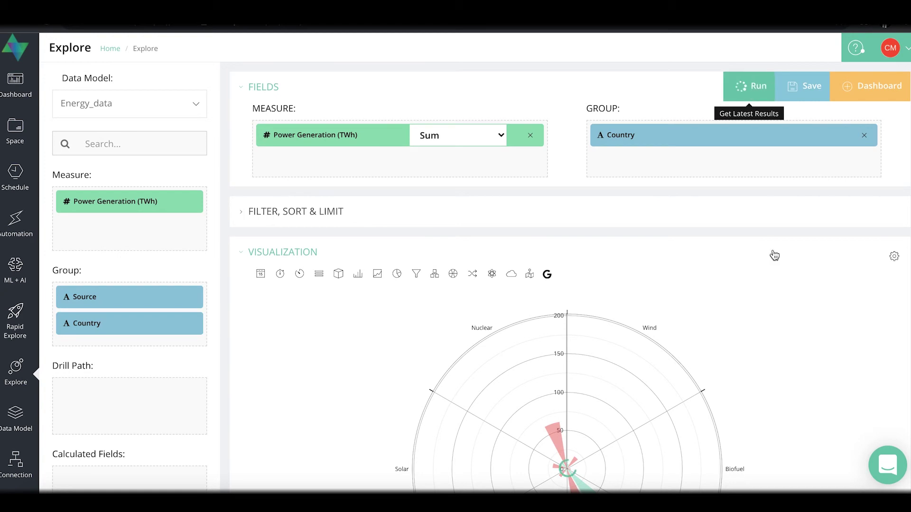
pyautogui.scroll(-5, 775, 256)
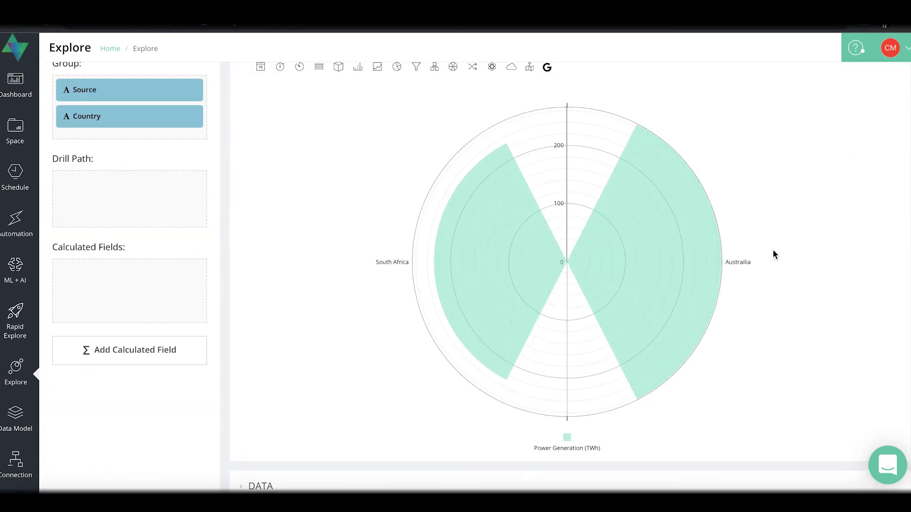
pyautogui.moveTo(663, 248)
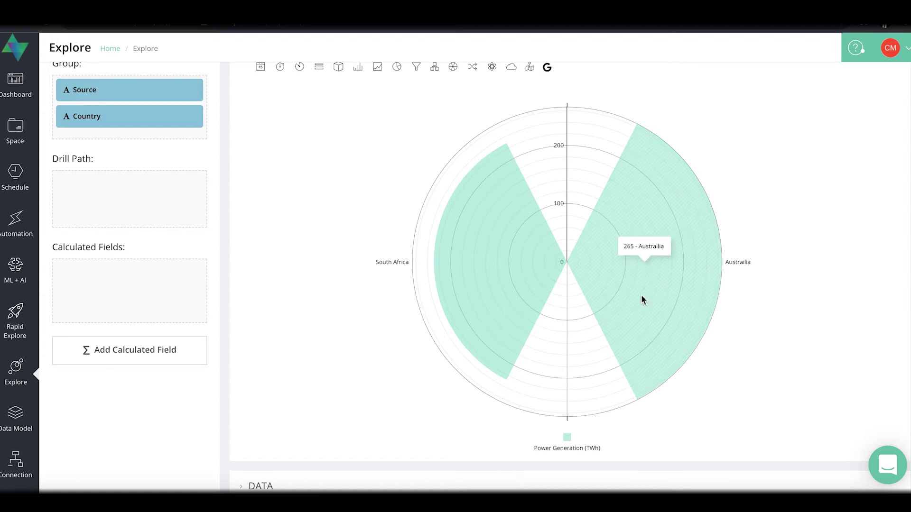
pyautogui.moveTo(454, 290)
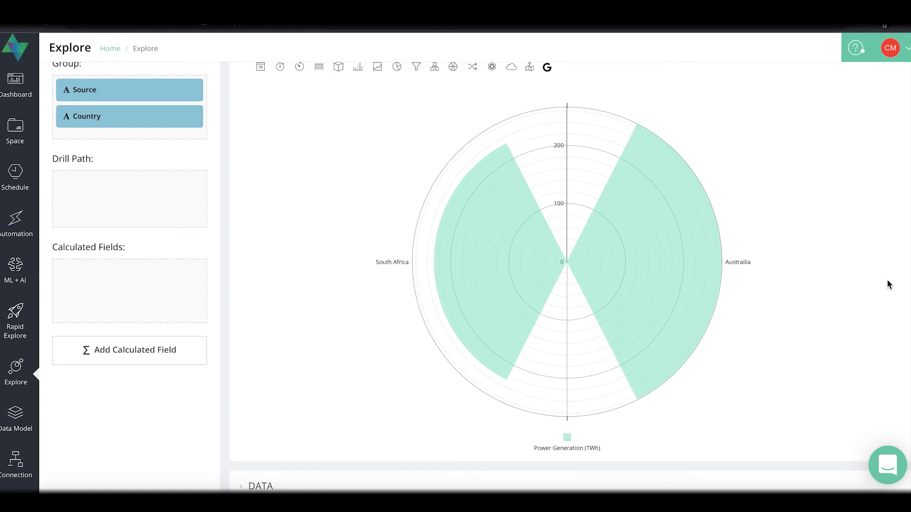
# Step: Put Source back above Country in the grouping to restore per-source wedges by country
pyautogui.scroll(5, 888, 284)
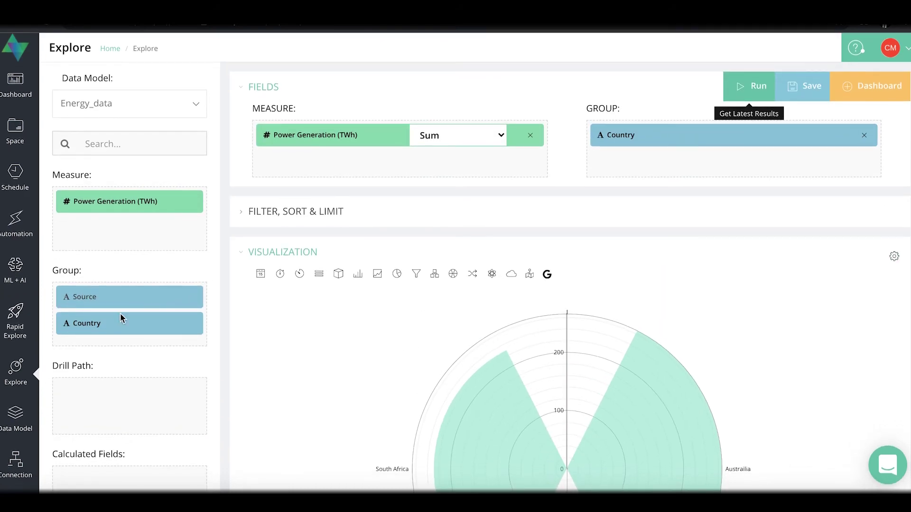
pyautogui.moveTo(88, 301); pyautogui.dragTo(650, 146)
pyautogui.scroll(-1, 746, 221)
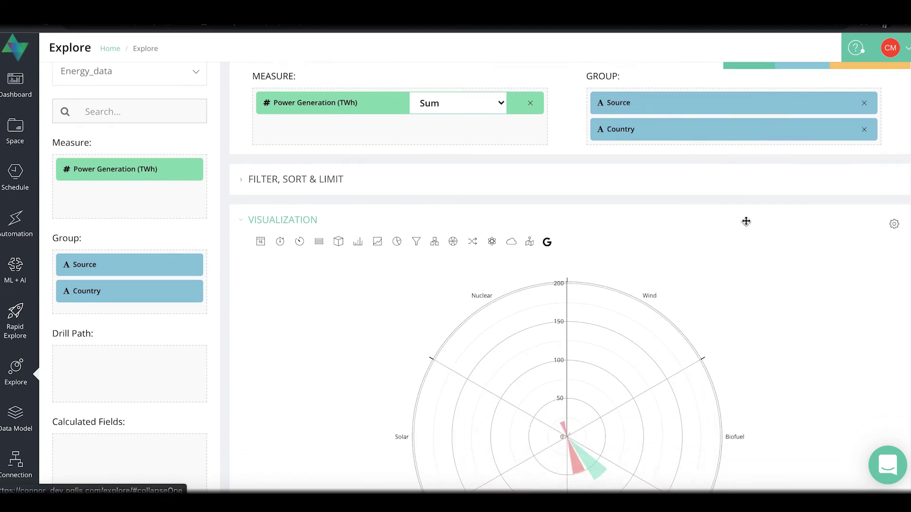
pyautogui.scroll(-4, 746, 221)
pyautogui.scroll(1, 745, 220)
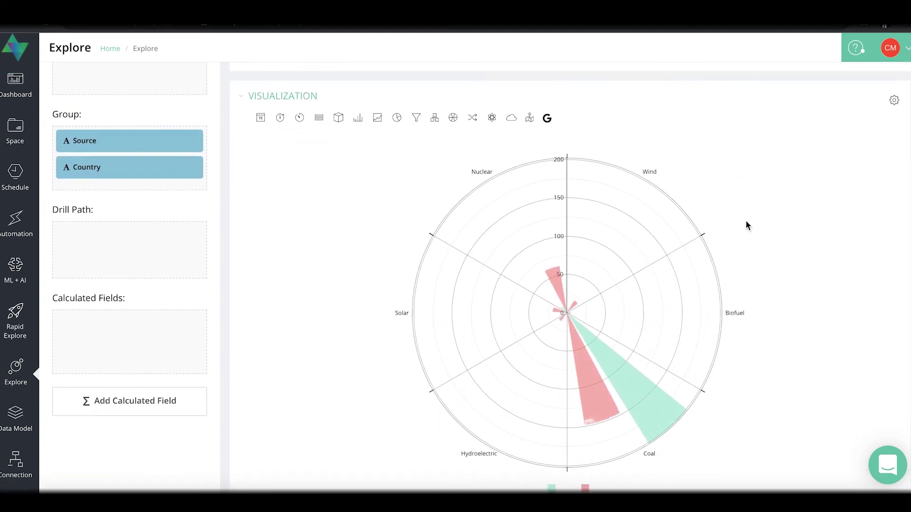
pyautogui.scroll(-1, 746, 224)
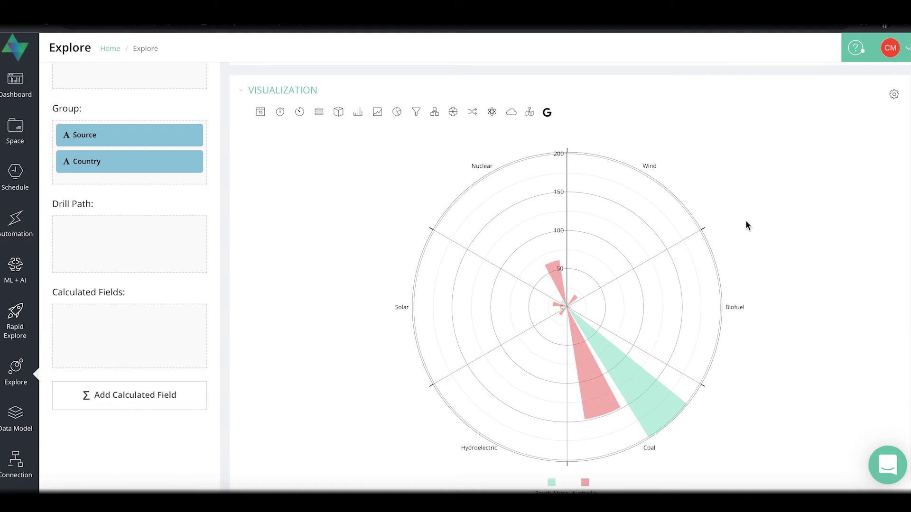
# Step: In the chart settings, set the Chart Title to 'Energy Chart'
pyautogui.click(894, 100)
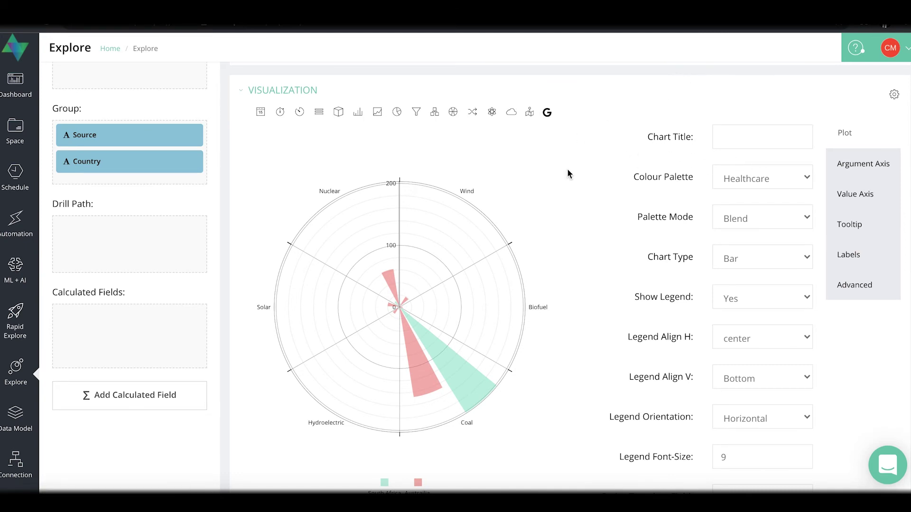
pyautogui.click(733, 136)
pyautogui.write('`Tit')
pyautogui.press('BackSpace')
pyautogui.press('BackSpace')
pyautogui.press('BackSpace')
pyautogui.write('Energy')
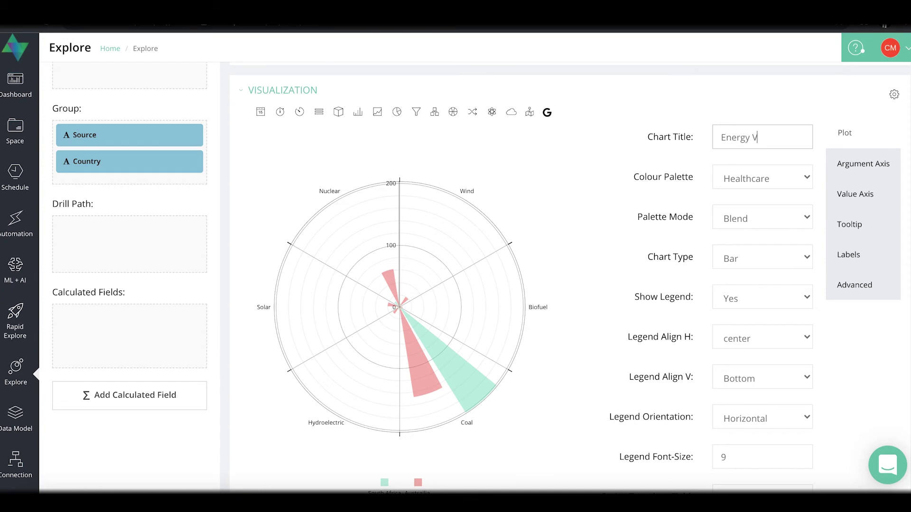
pyautogui.write(' Chart')
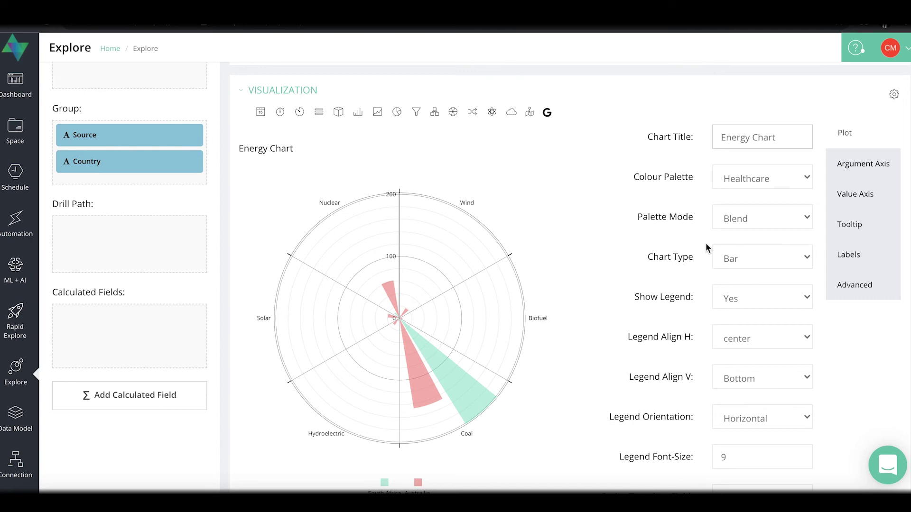
# Step: Set the colour palette to Wind and leave the palette mode at Blend
pyautogui.click(771, 184)
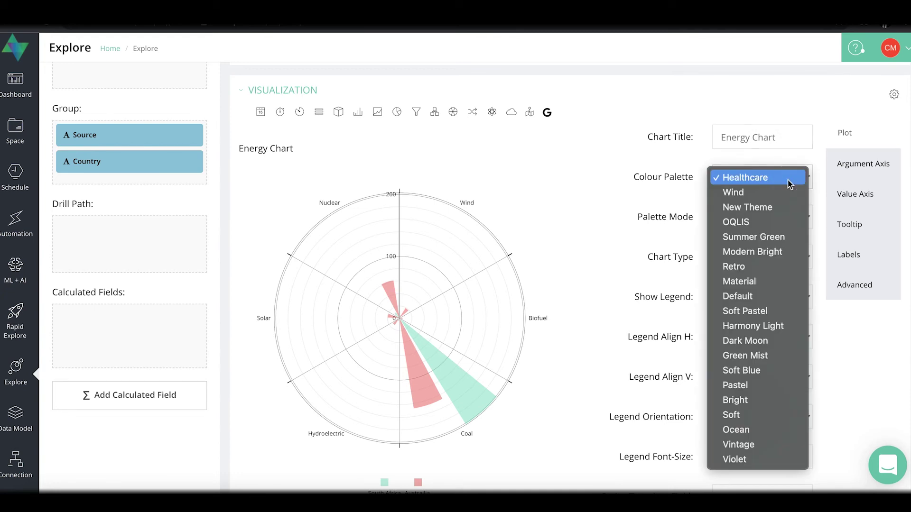
pyautogui.click(765, 192)
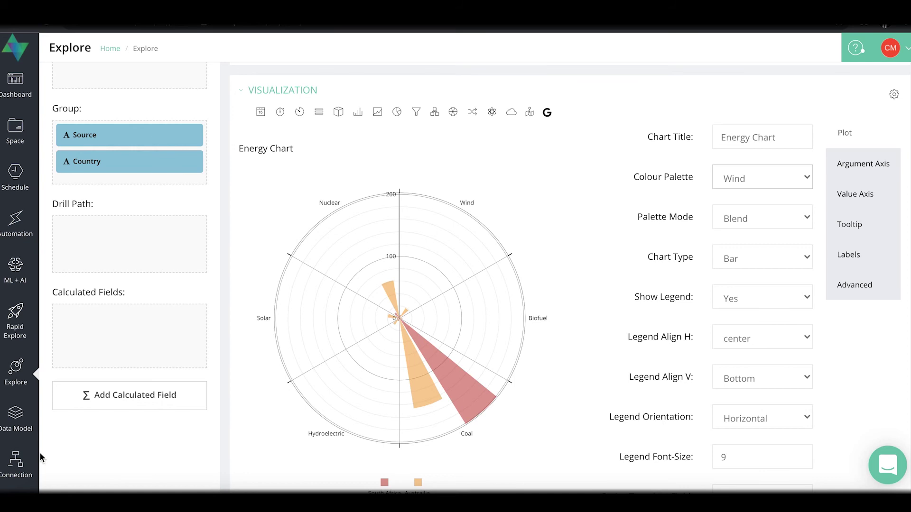
pyautogui.scroll(-2, 19, 417)
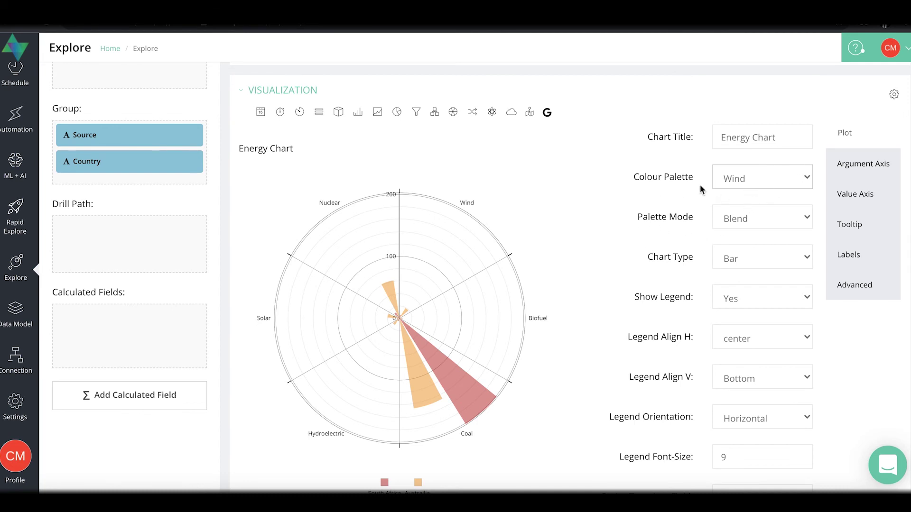
pyautogui.click(775, 220)
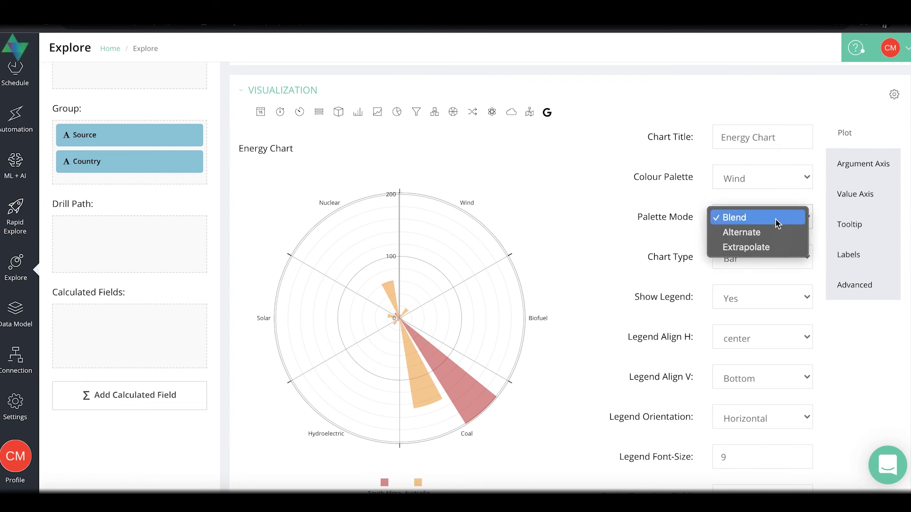
pyautogui.click(619, 241)
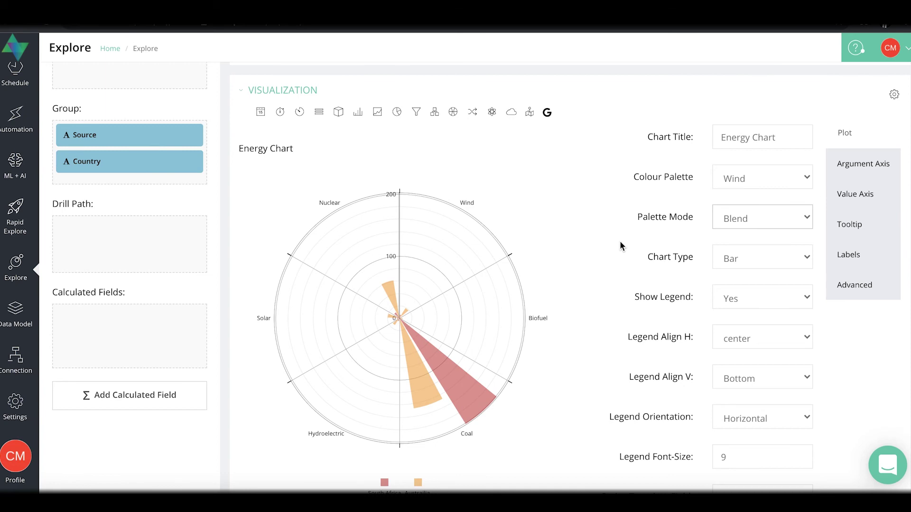
pyautogui.scroll(-1, 621, 245)
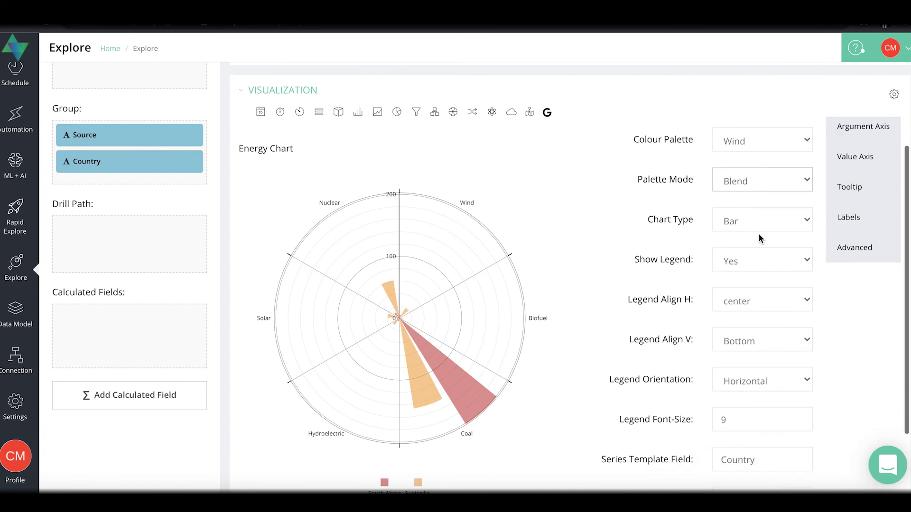
pyautogui.click(789, 221)
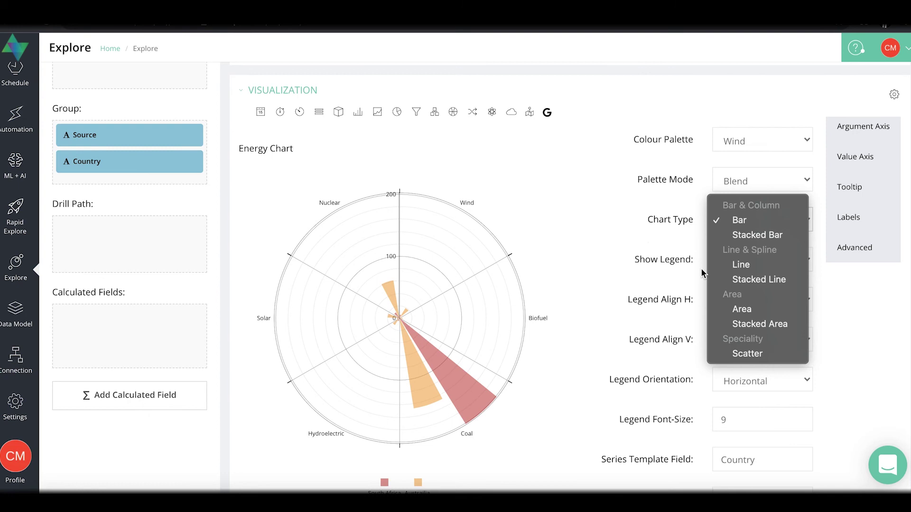
pyautogui.click(733, 265)
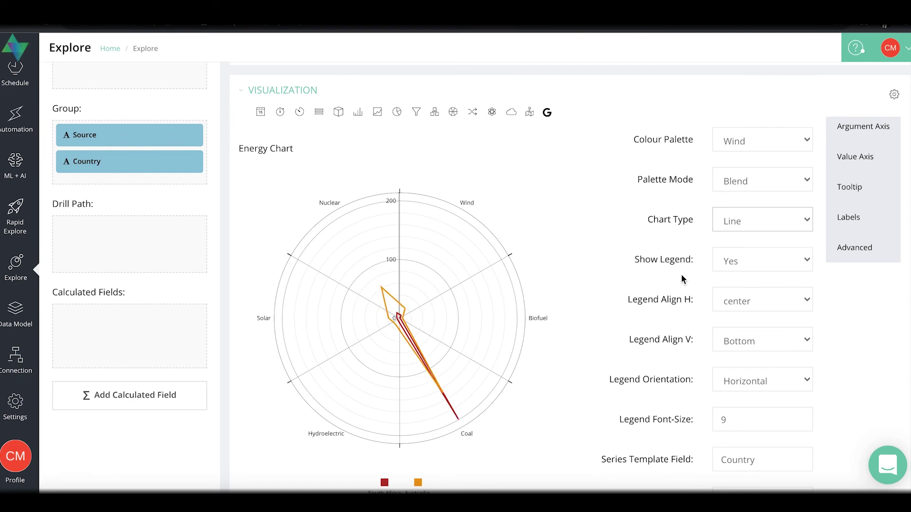
pyautogui.click(769, 219)
pyautogui.click(738, 190)
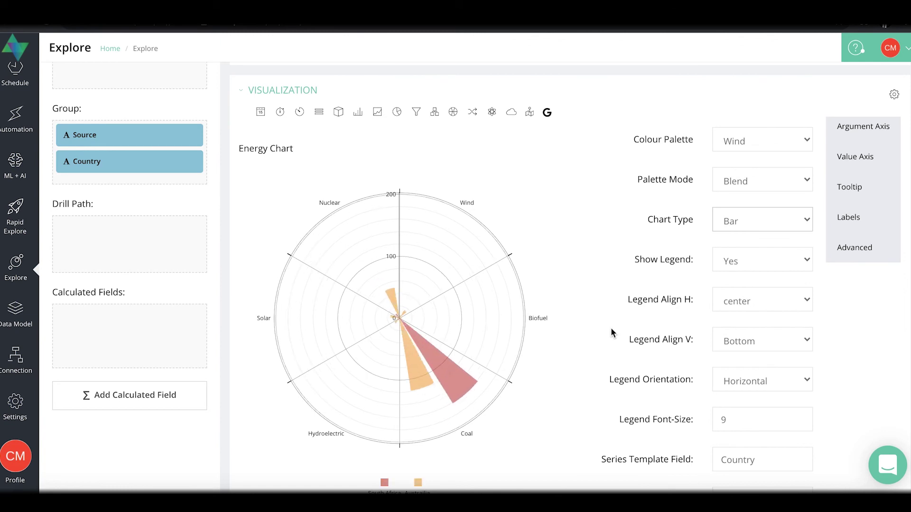
pyautogui.scroll(-1, 674, 257)
pyautogui.scroll(-1, 674, 258)
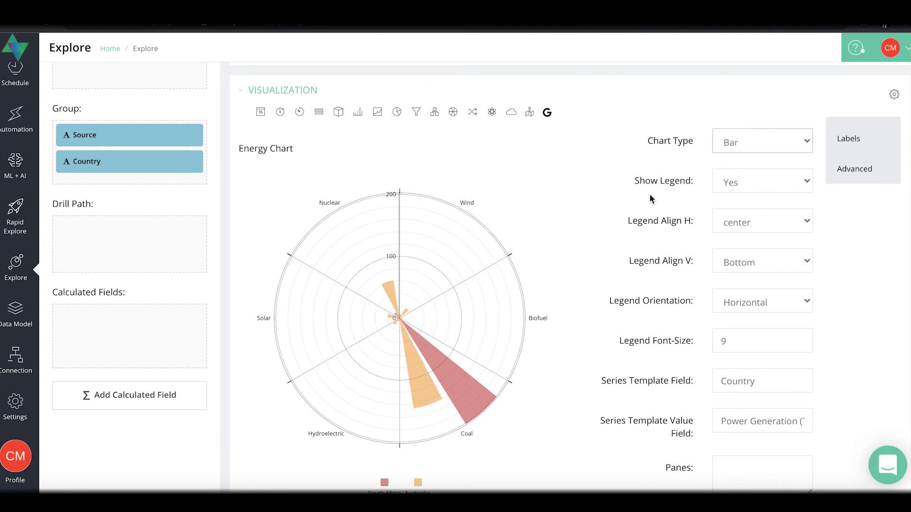
pyautogui.scroll(-1, 650, 195)
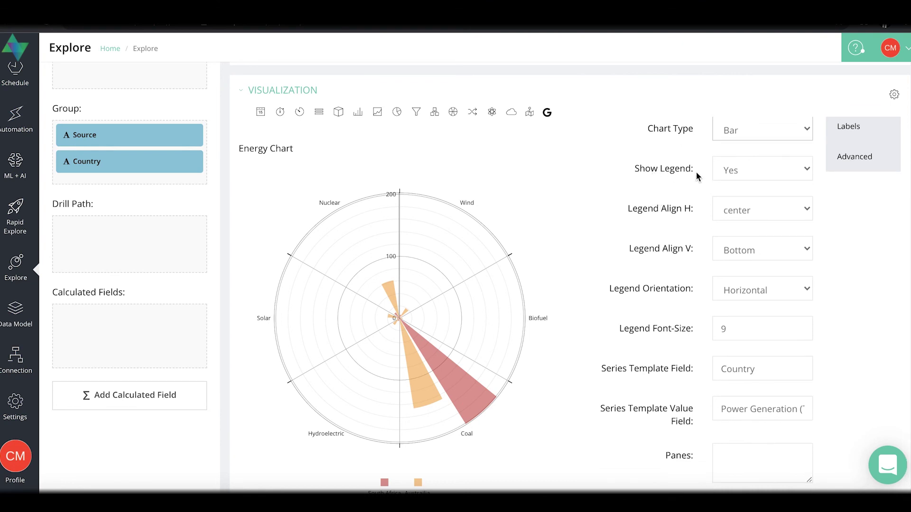
pyautogui.scroll(-3, 659, 230)
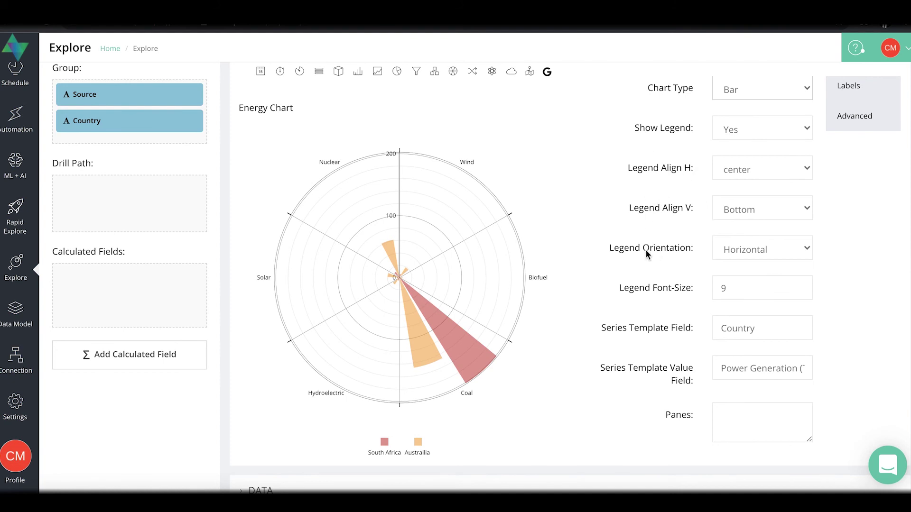
pyautogui.scroll(-3, 651, 255)
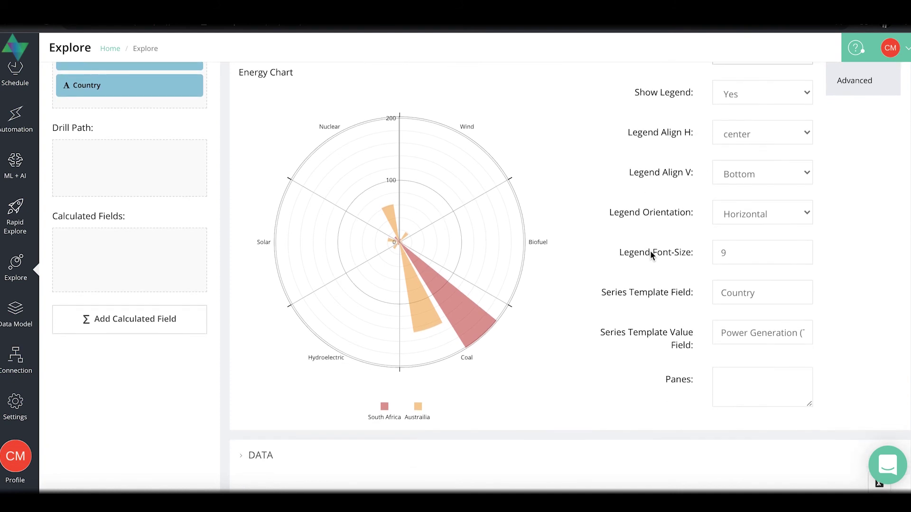
pyautogui.scroll(-3, 661, 256)
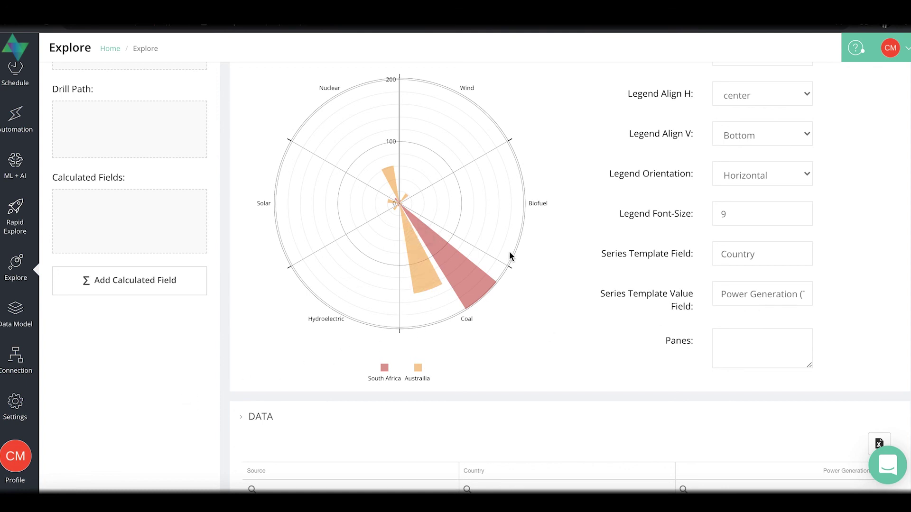
# Step: Close the Visualization settings panel so the Energy Chart polar chart is shown alone
pyautogui.scroll(-1, 533, 301)
pyautogui.scroll(1, 531, 296)
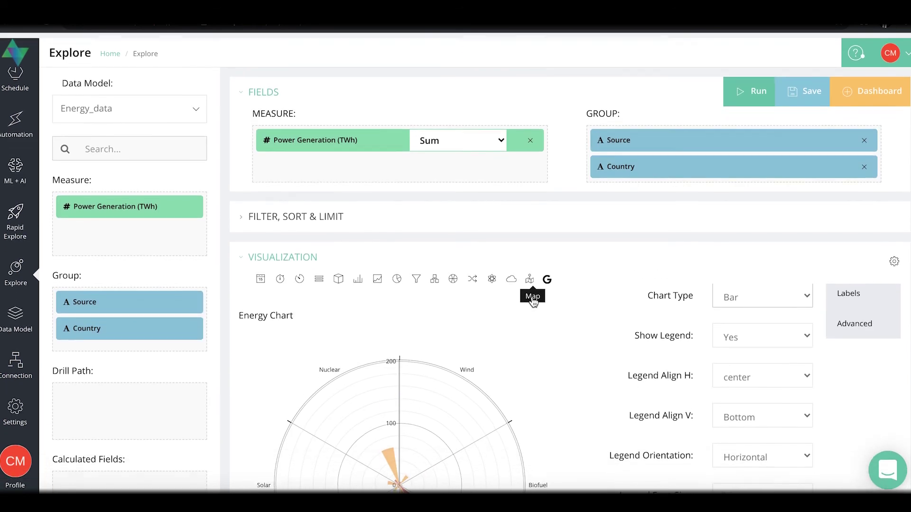
pyautogui.click(894, 261)
pyautogui.scroll(-1, 635, 322)
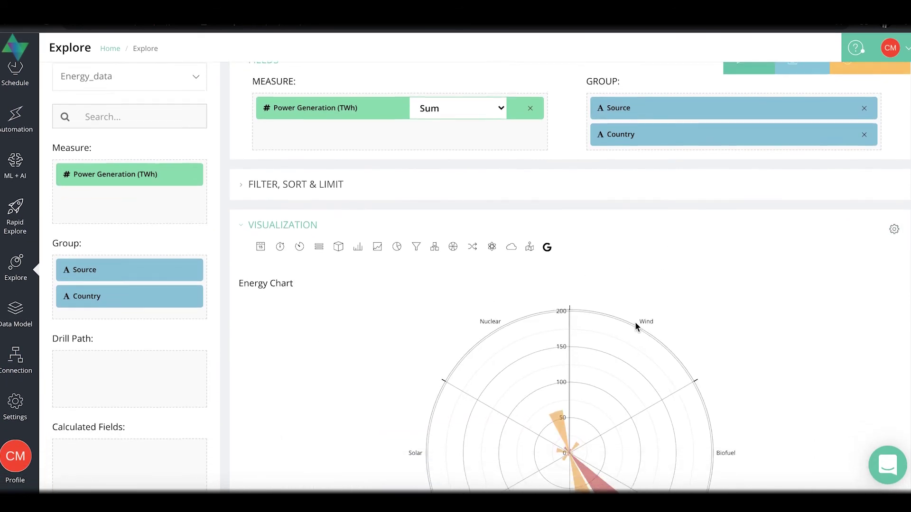
pyautogui.scroll(-1, 635, 322)
pyautogui.scroll(2, 654, 267)
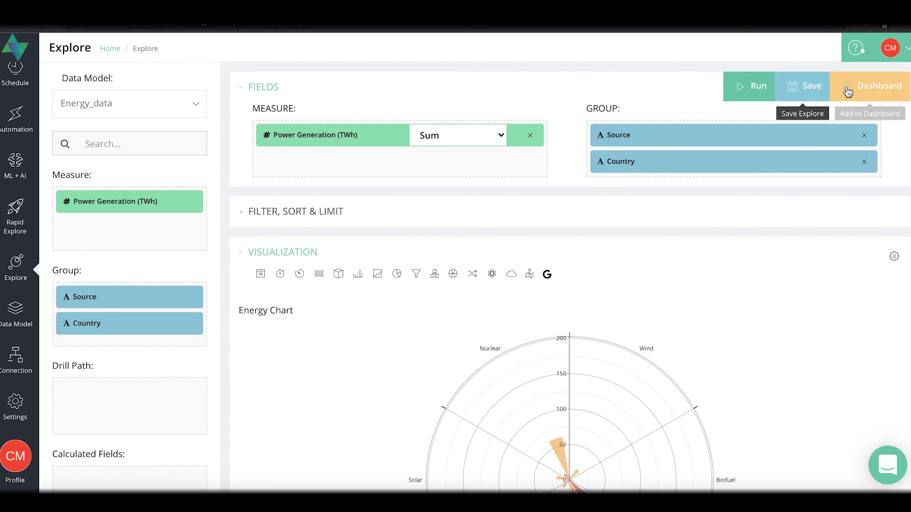
pyautogui.scroll(-2, 661, 264)
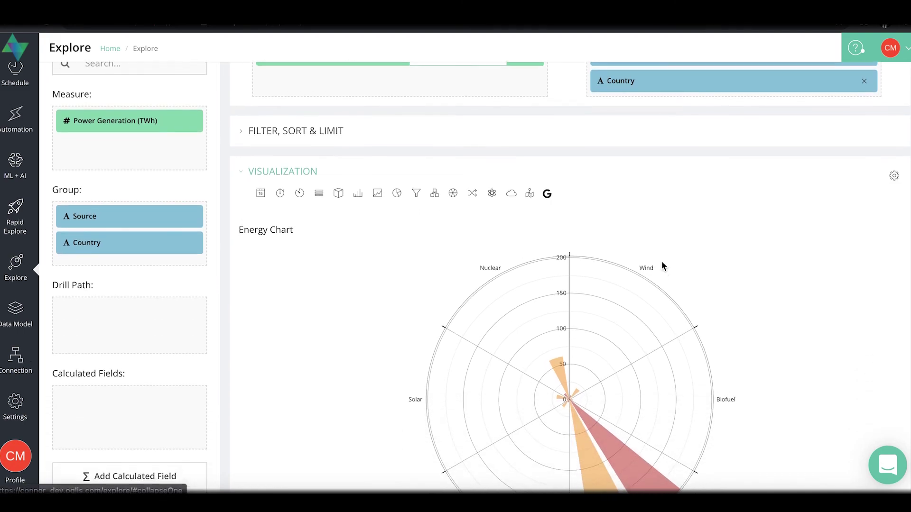